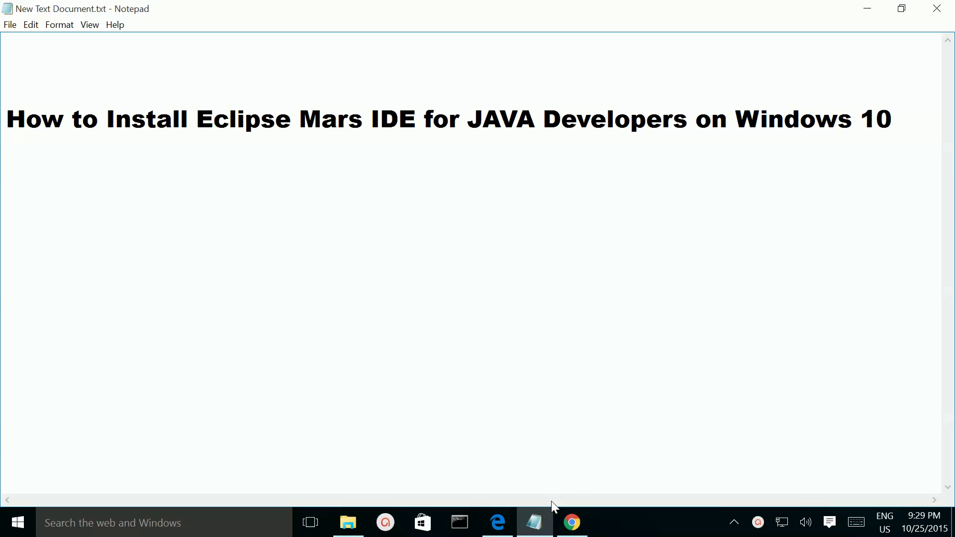
Open the Eclipse Foundation site from the search results and go to its Downloads page
click(497, 523)
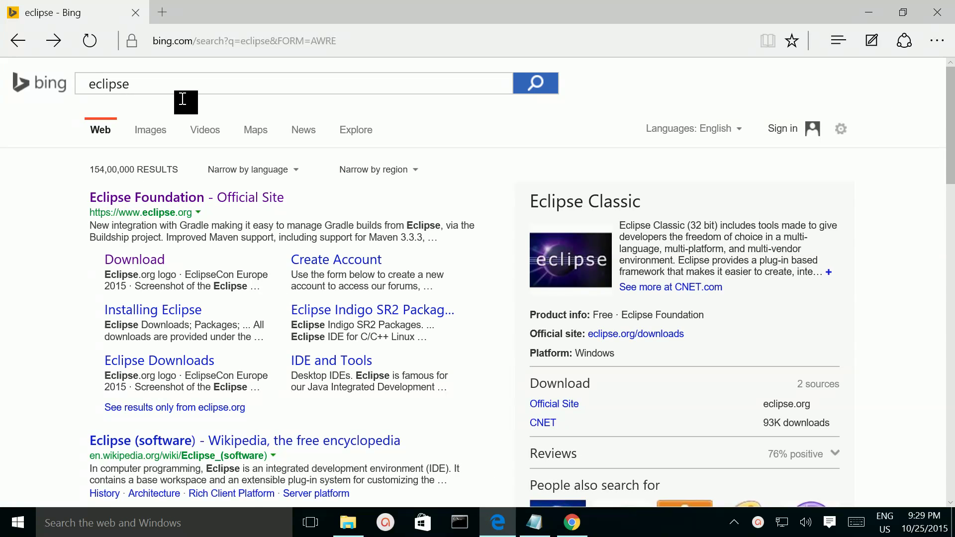
click(182, 201)
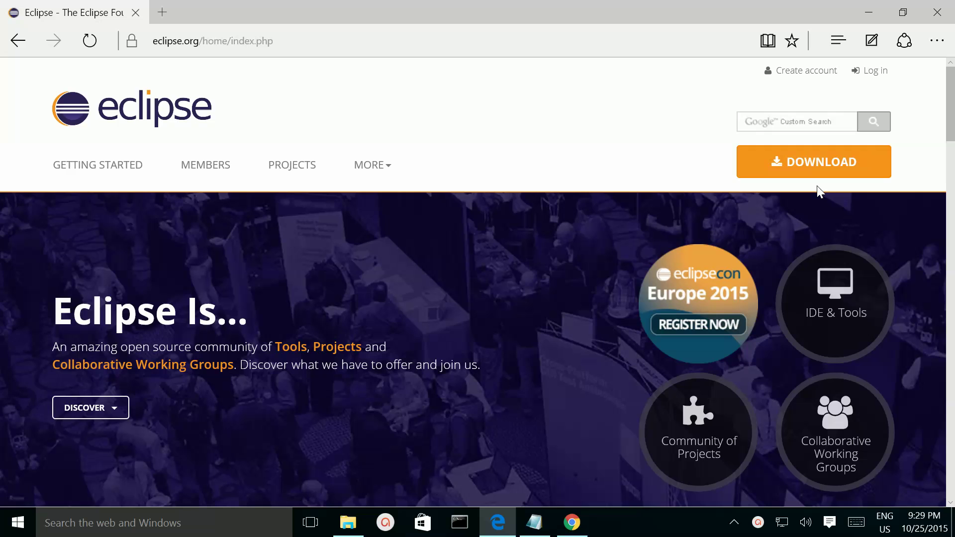
click(808, 168)
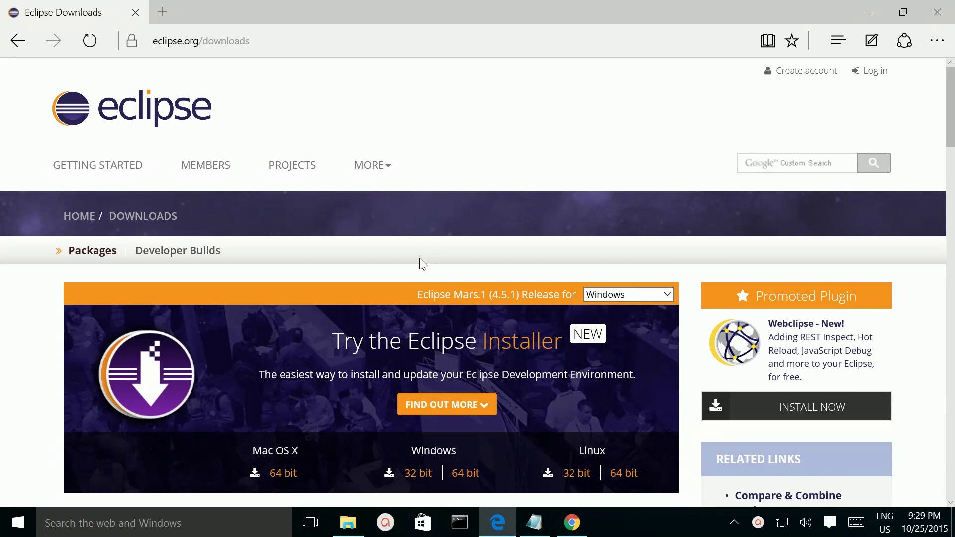
scroll(420, 258, down, 2)
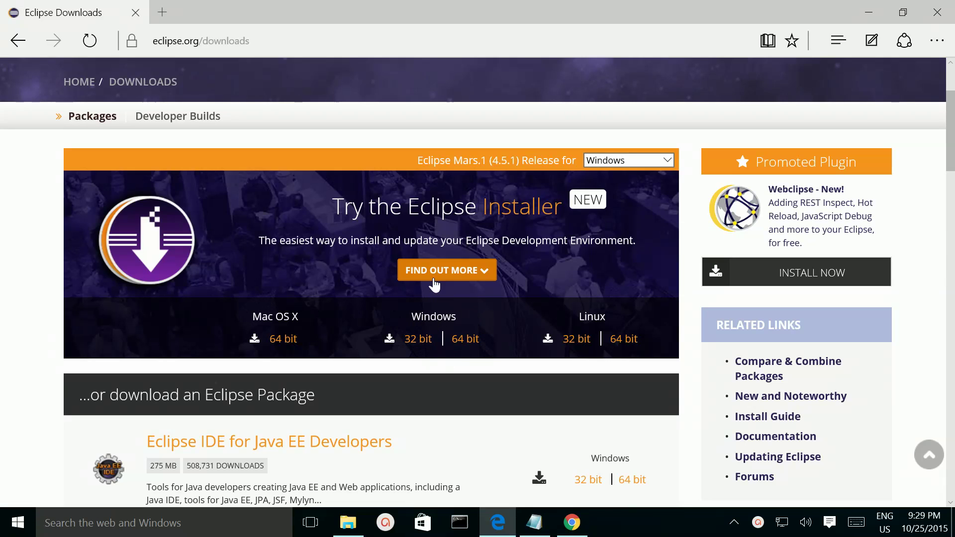
Start and cancel the mirror download of eclipse-inst-win64.exe, then show the Downloads folder
click(465, 341)
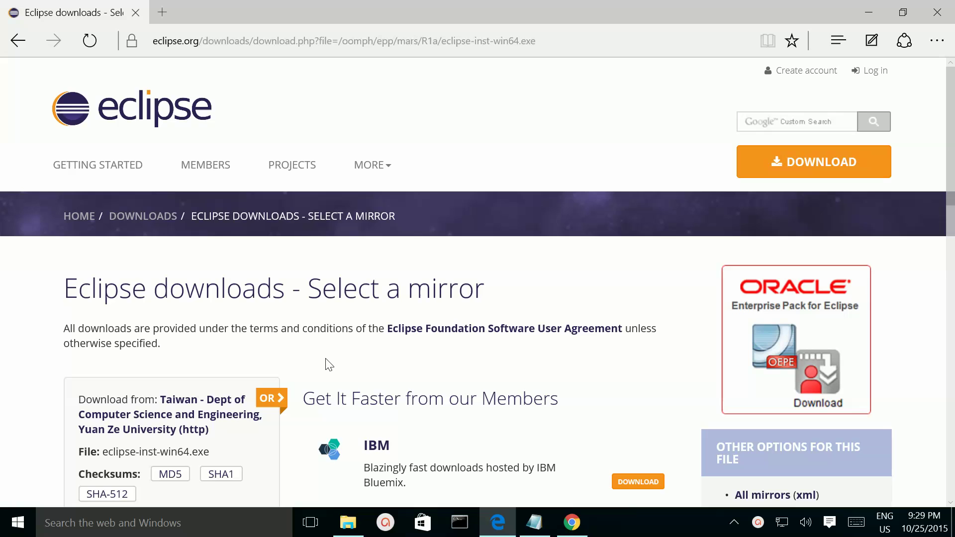
scroll(328, 365, down, 3)
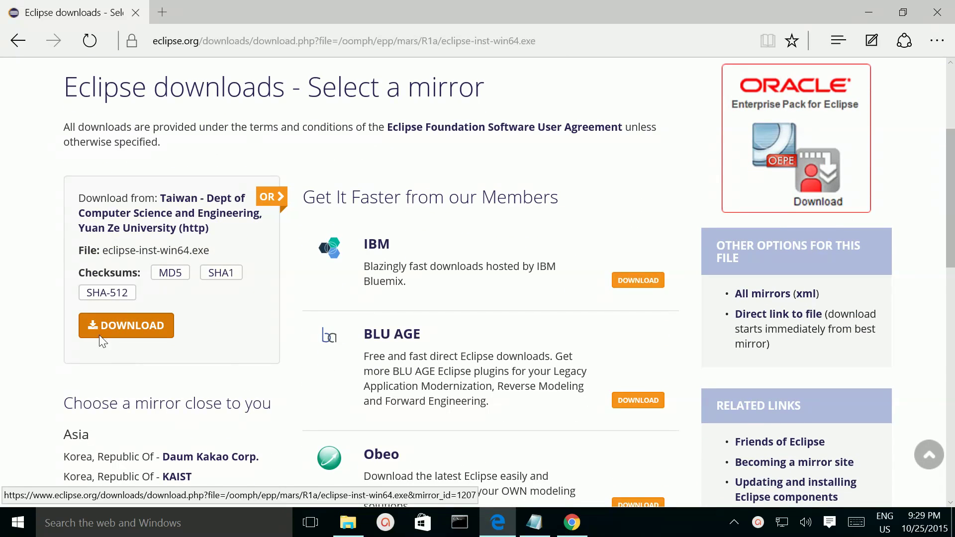
click(135, 330)
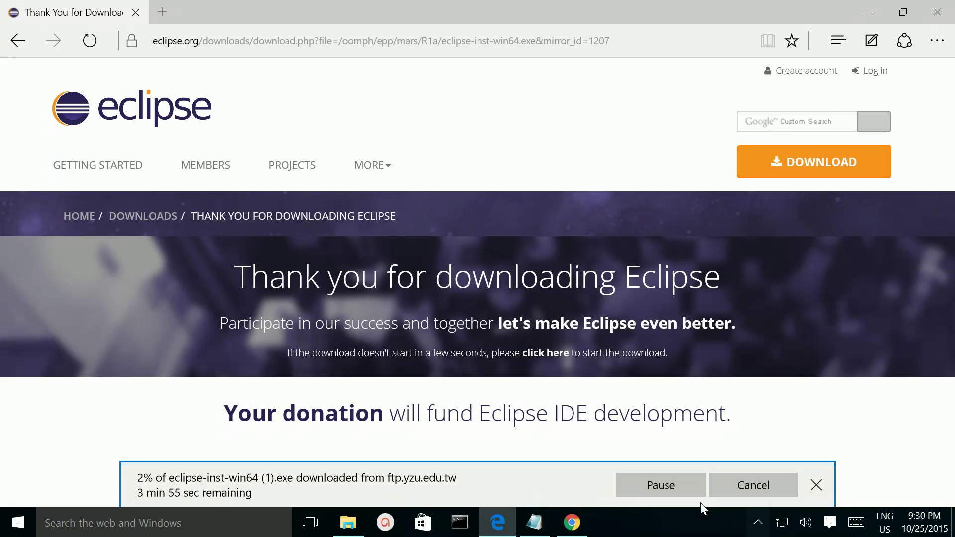
click(763, 487)
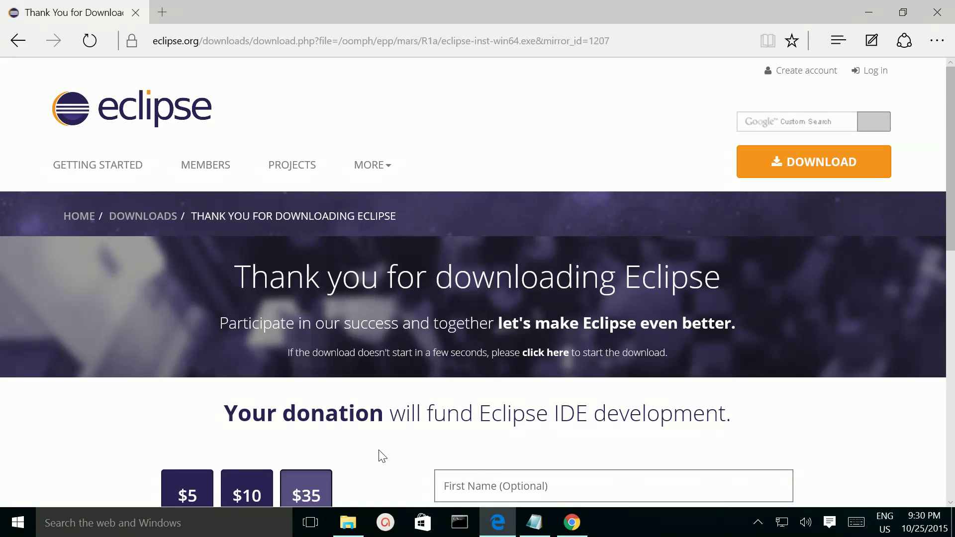
click(351, 526)
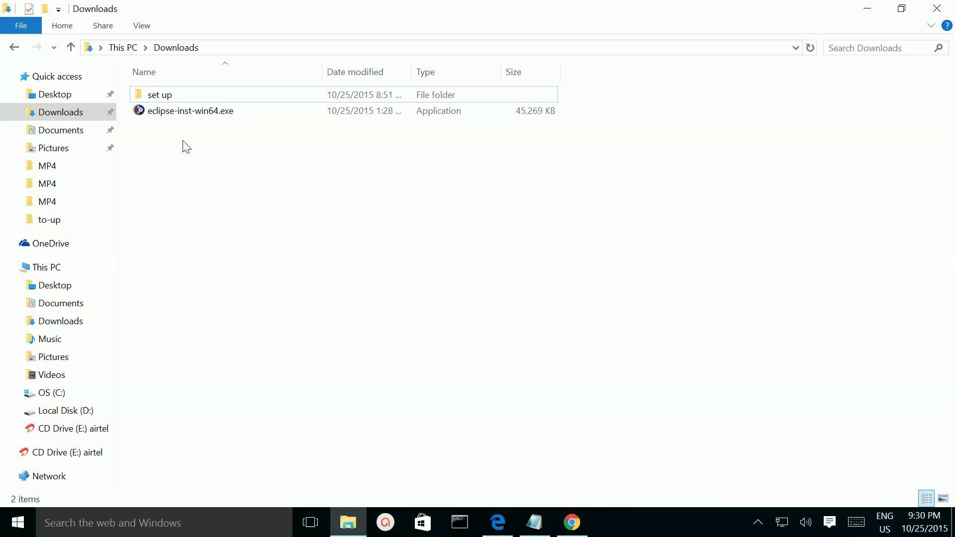
mouse_move(191, 111)
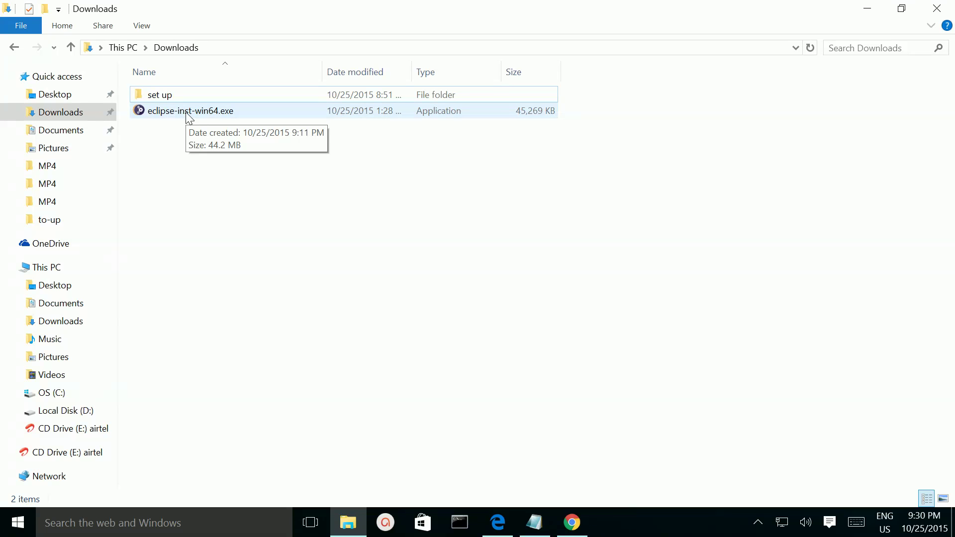
Run eclipse-inst-win64.exe and select Eclipse IDE for Java Developers
double_click(188, 116)
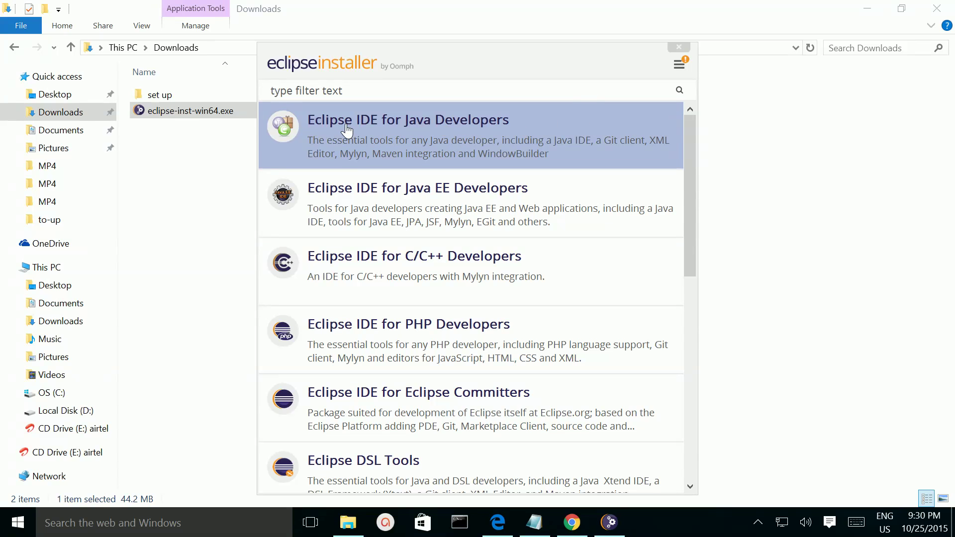
click(457, 140)
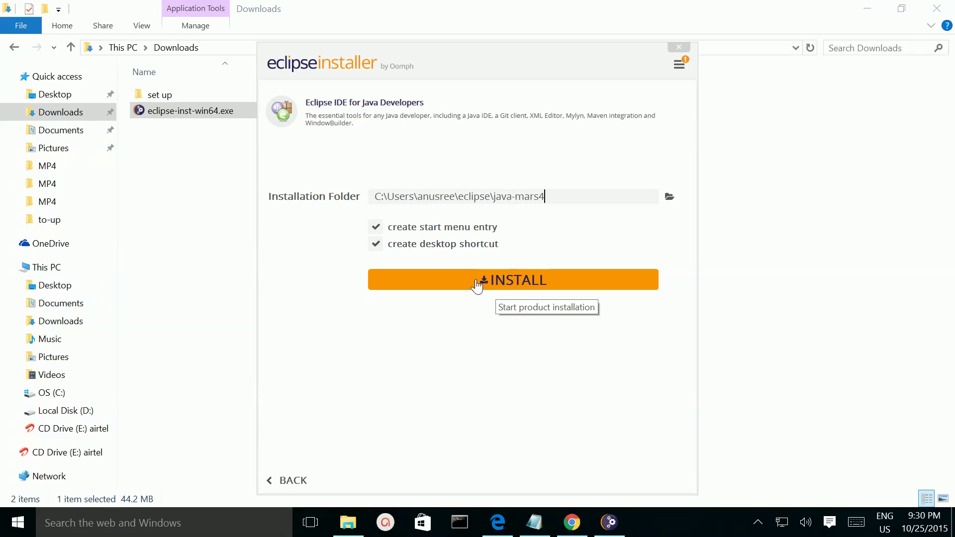
Install Eclipse IDE for Java Developers, then close the installer once LAUNCH appears
click(507, 286)
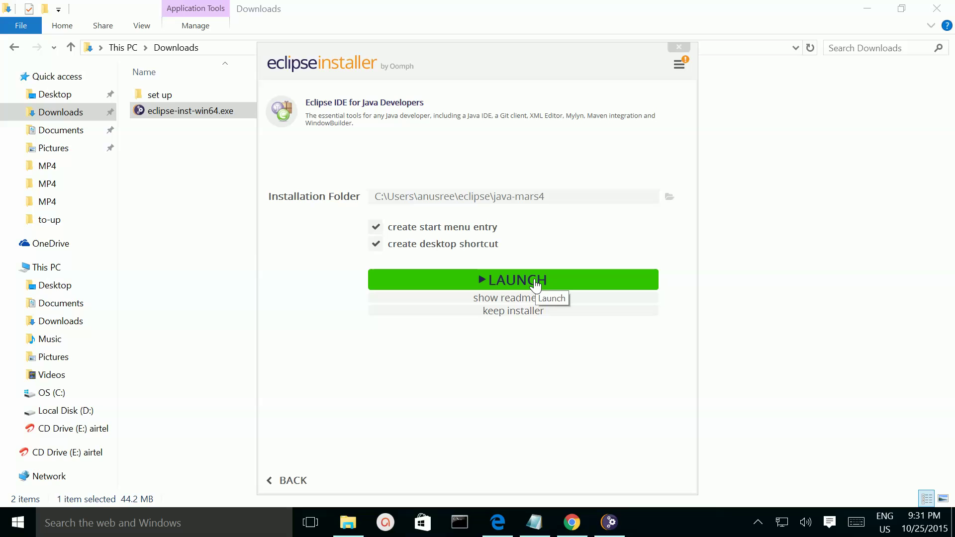
click(678, 49)
Decline the Launch Product prompt and start Eclipse Java Mars from Recently added
click(573, 288)
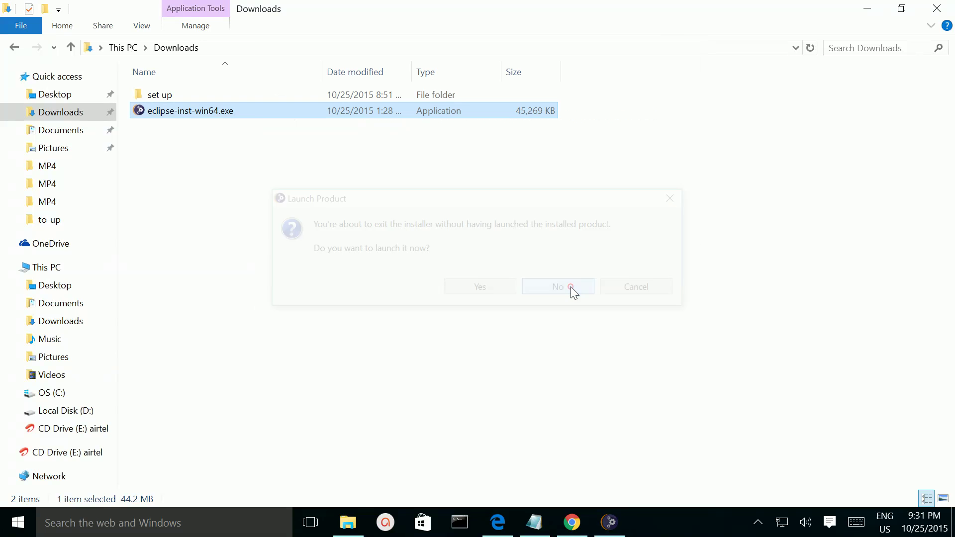
click(16, 525)
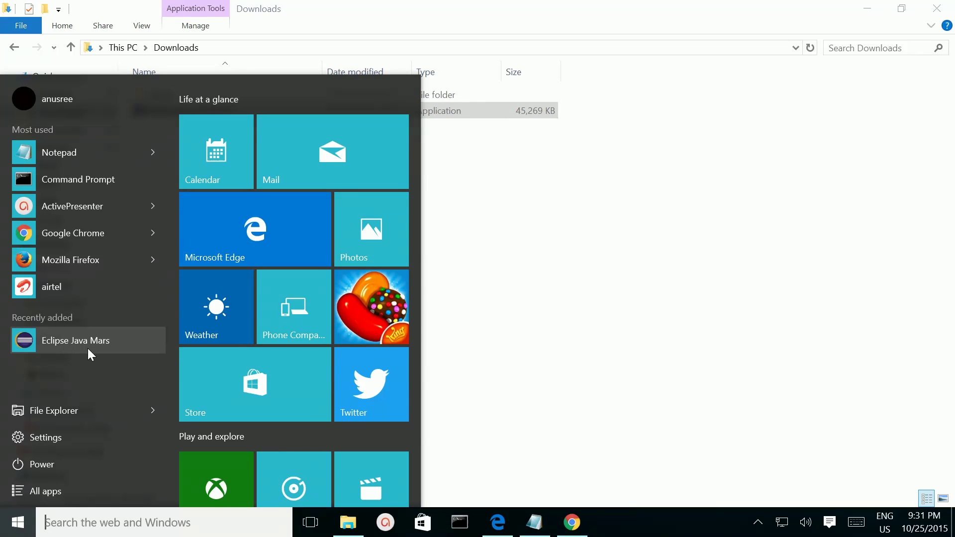
click(53, 340)
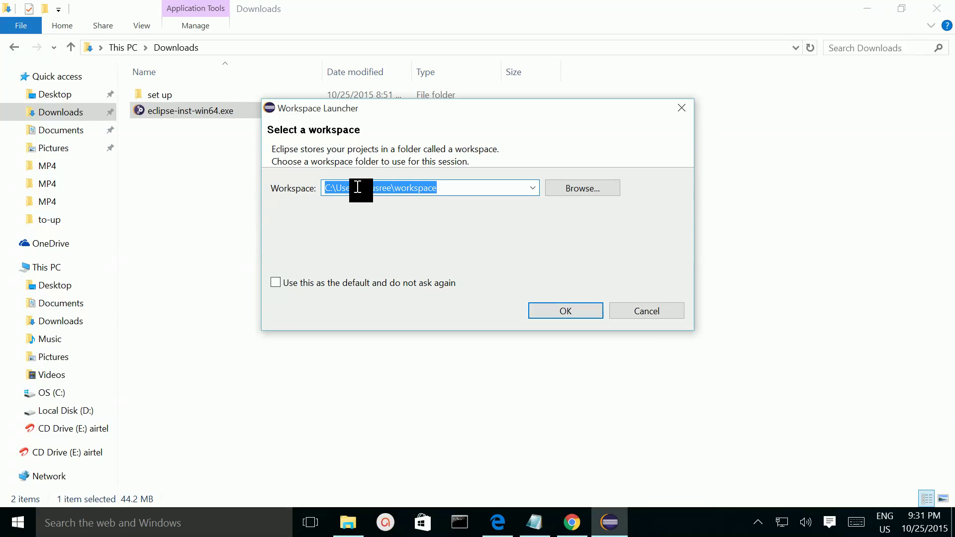
Accept the default workspace folder in the Workspace Launcher
click(569, 314)
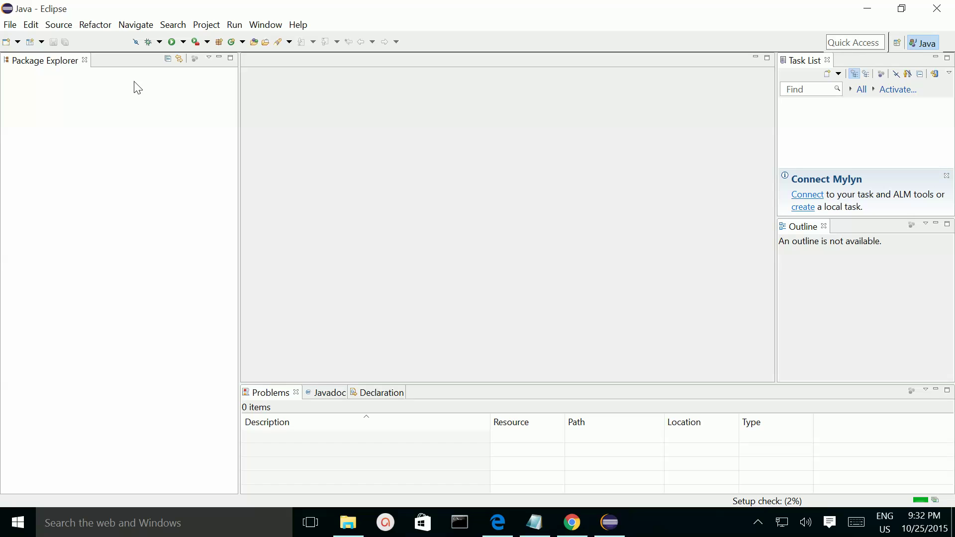
Check About Eclipse shows Mars.1 Release 4.5.1, close it, and return to Notepad
click(299, 25)
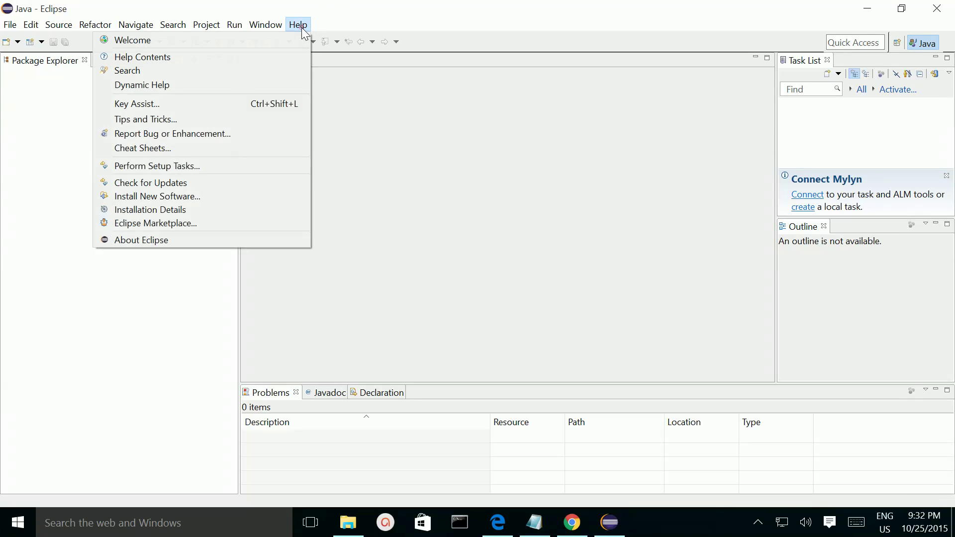
click(162, 239)
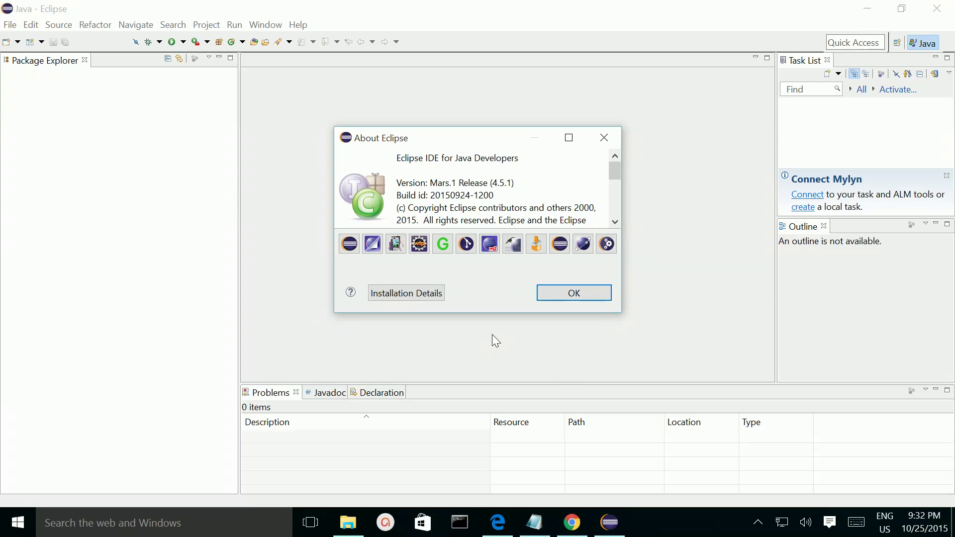
click(572, 299)
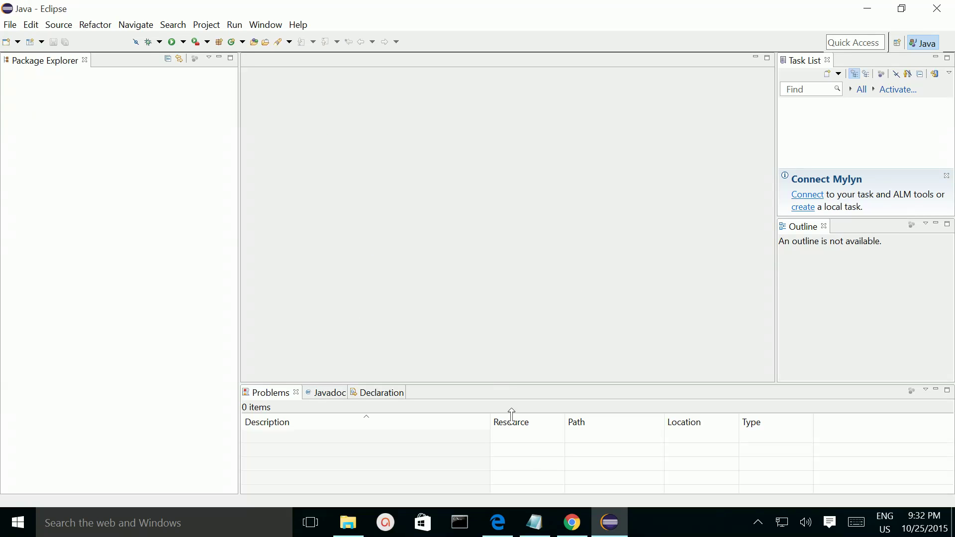
click(536, 524)
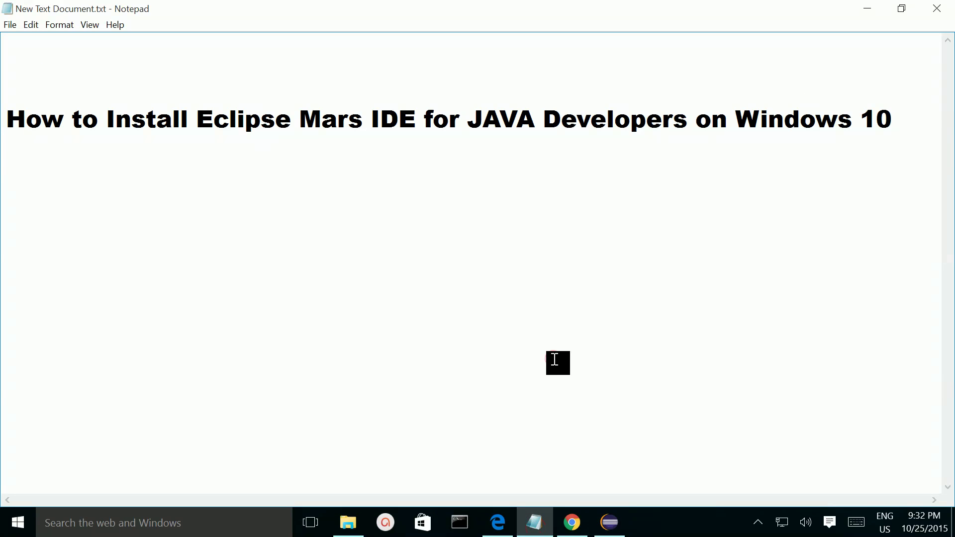